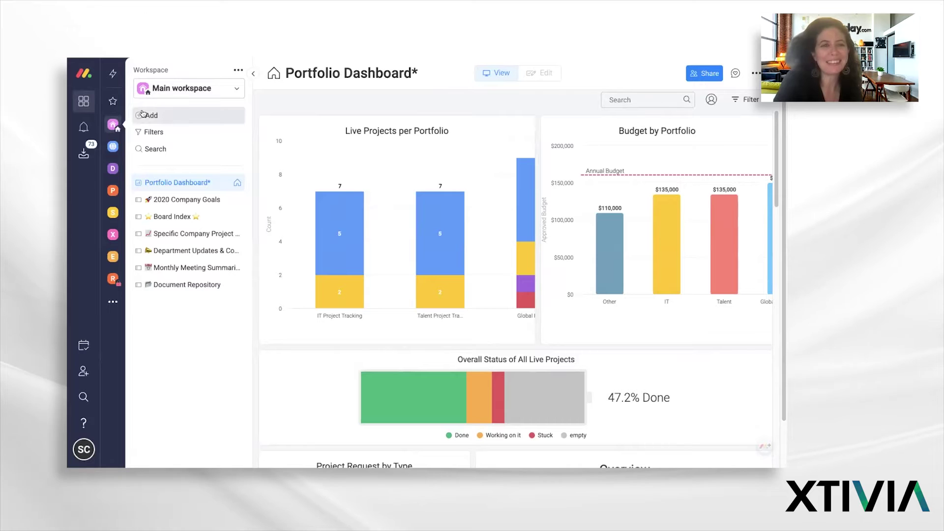
# Open the full Template center through the workspace Add menu's template options
pyautogui.click(142, 113)
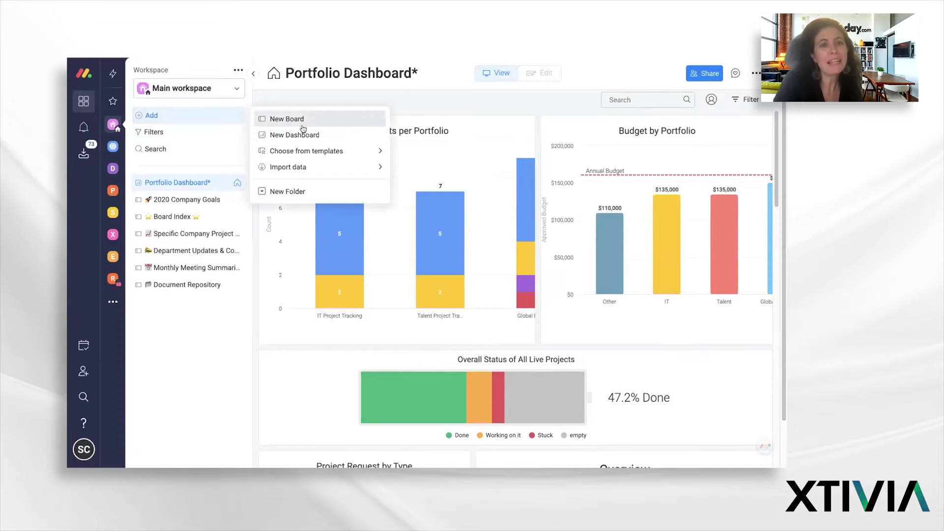
pyautogui.moveTo(295, 164)
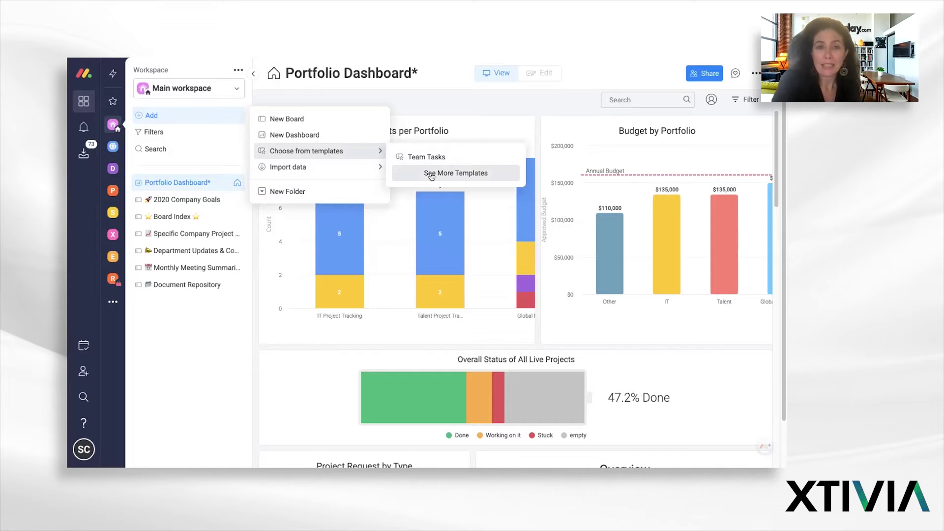
pyautogui.click(431, 174)
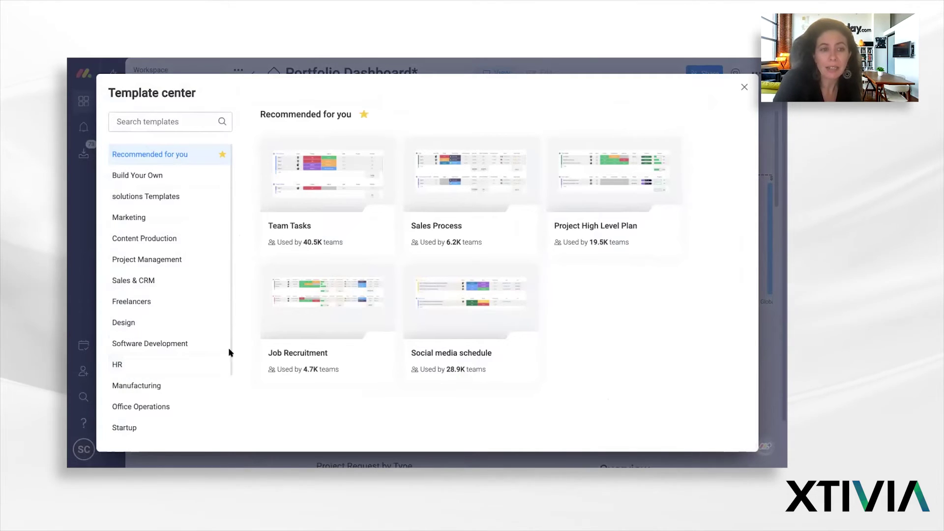
# Browse the Design and Office Operations template categories to reach the Vendors List card
pyautogui.moveTo(228, 352); pyautogui.dragTo(230, 419)
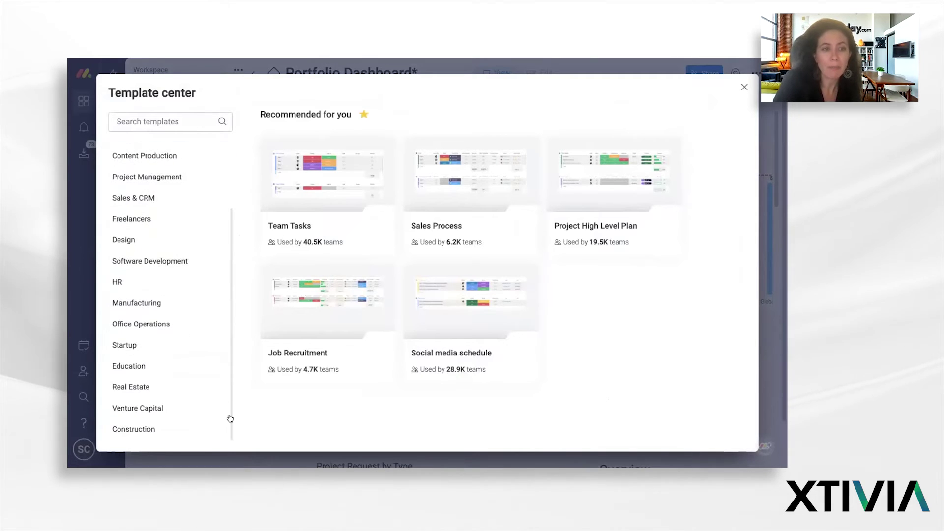
pyautogui.click(129, 240)
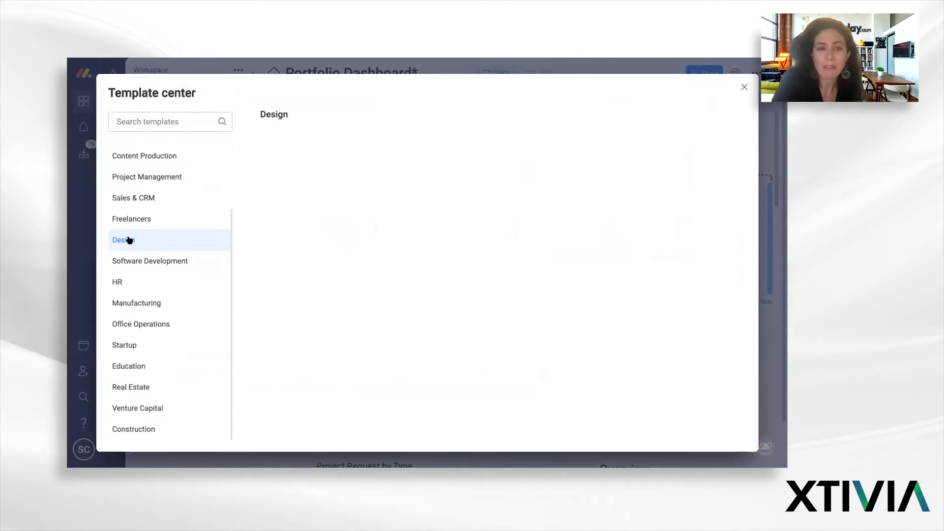
pyautogui.click(163, 327)
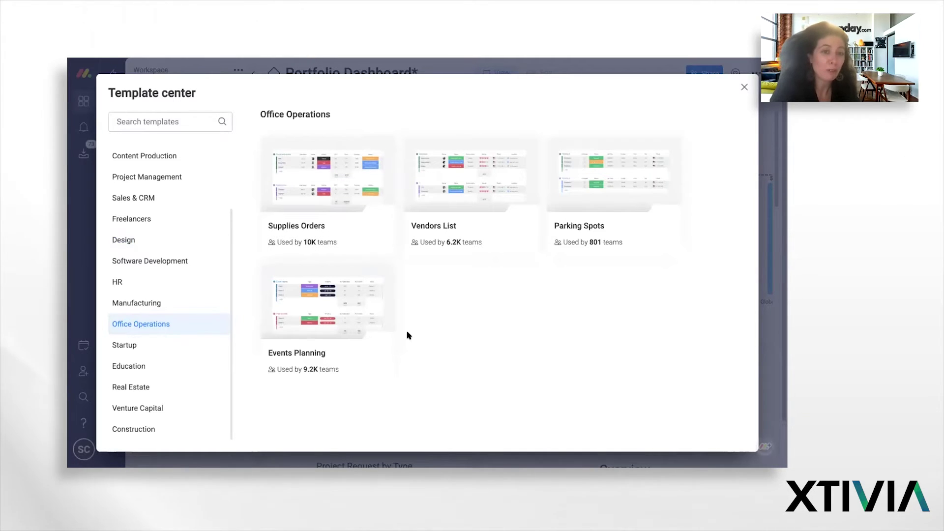
pyautogui.moveTo(436, 208)
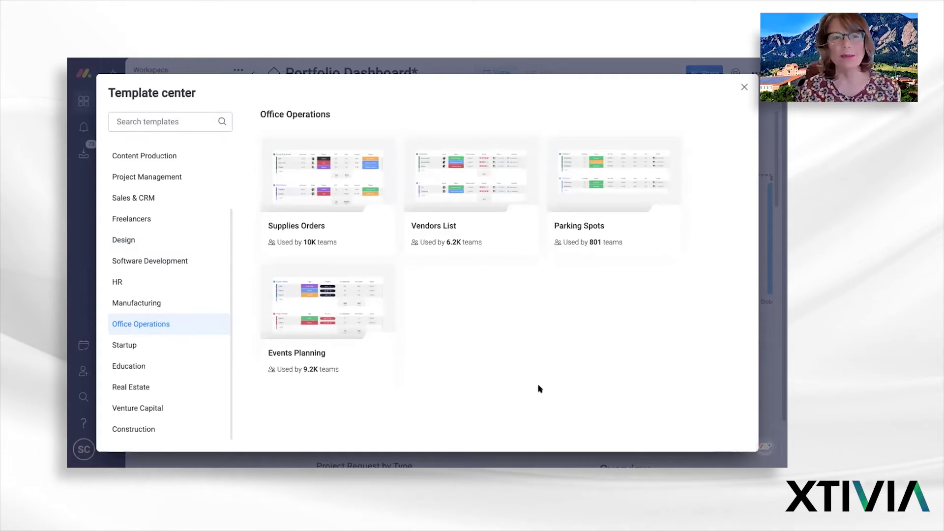
pyautogui.moveTo(462, 219)
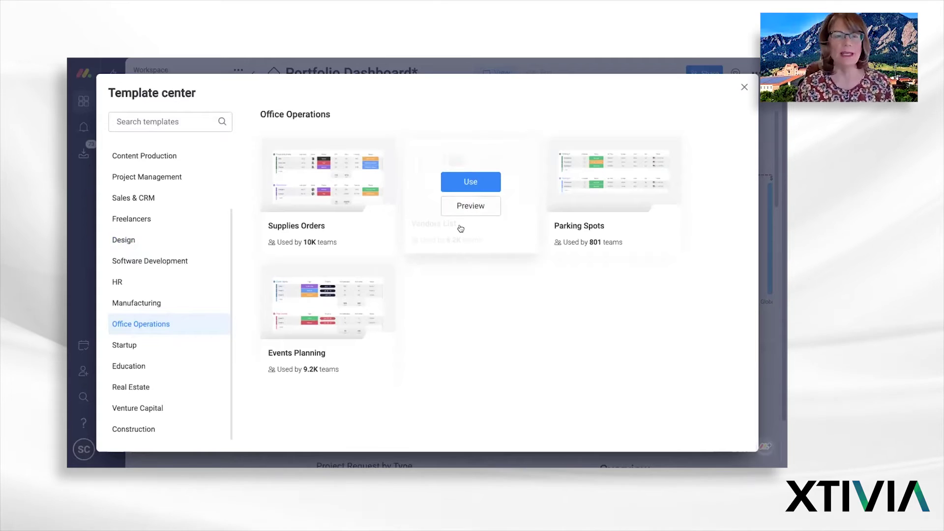
# Create a private board named Vendors List from the template and dismiss the welcome message
pyautogui.click(470, 190)
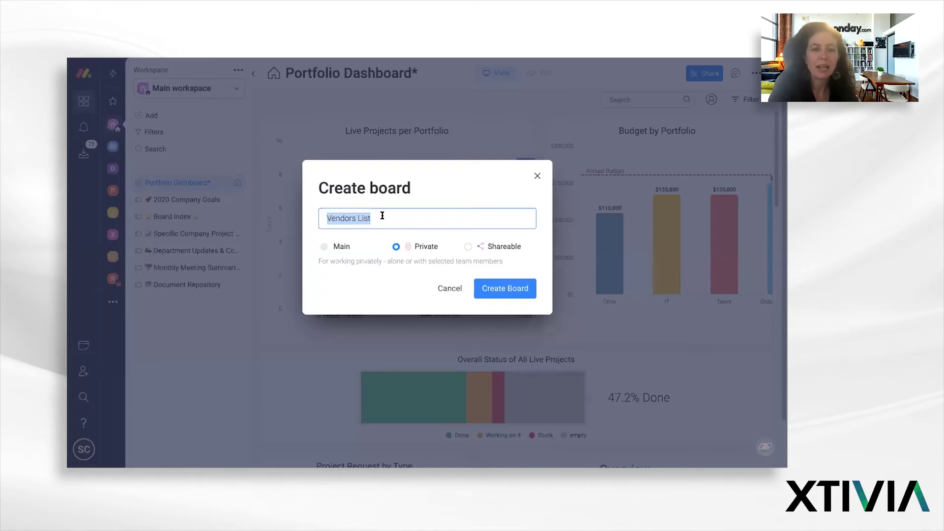
pyautogui.click(507, 291)
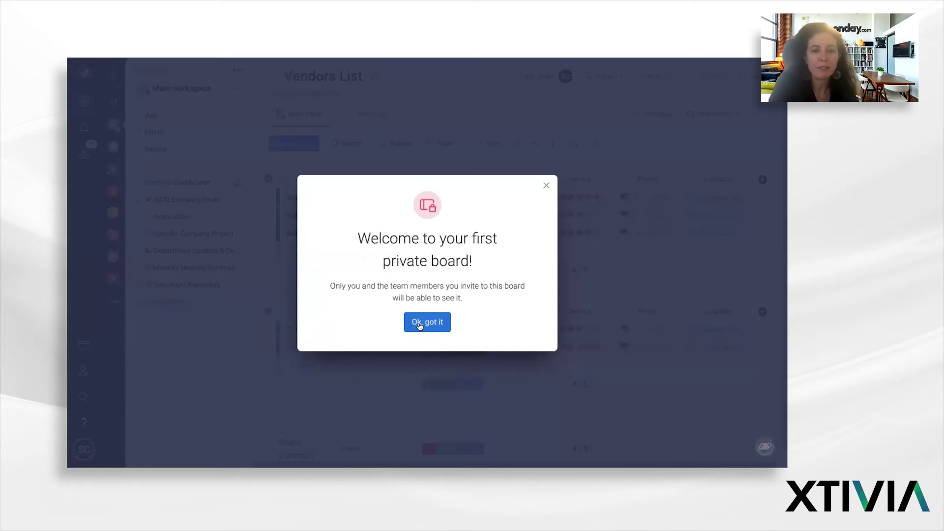
pyautogui.click(546, 184)
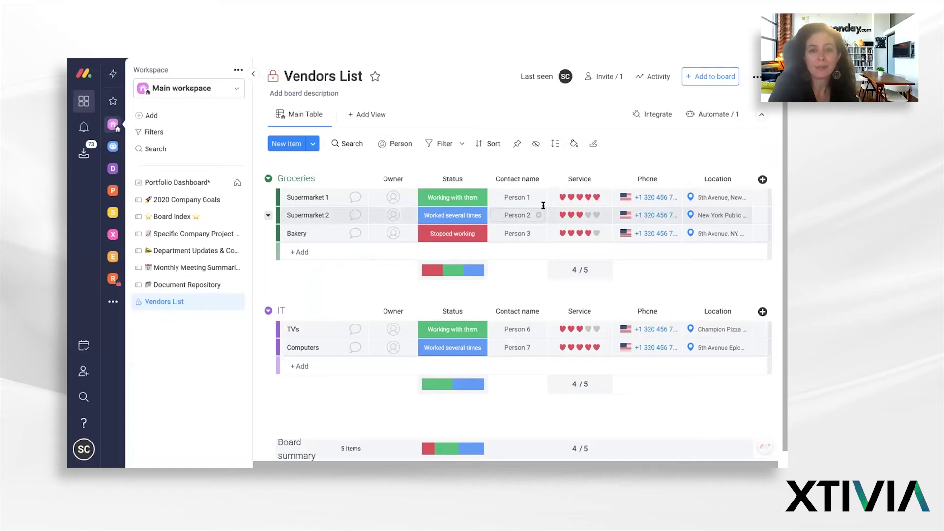
# Open the Column Center from the Location column's Add Column to the Right option
pyautogui.click(745, 180)
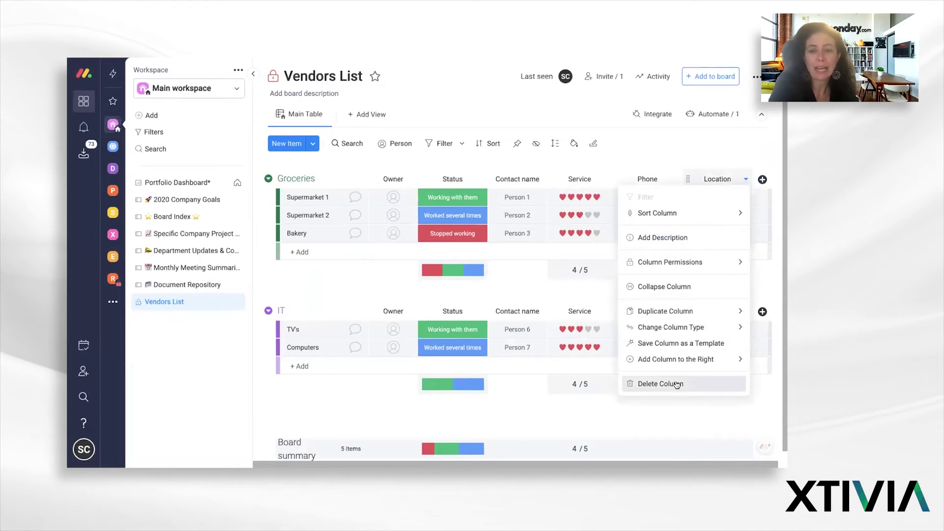
pyautogui.moveTo(680, 359)
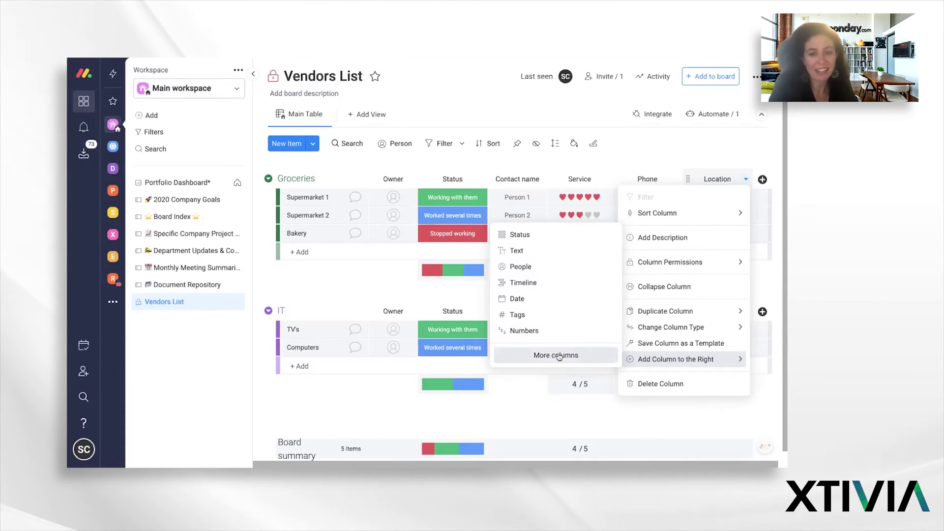
pyautogui.click(558, 355)
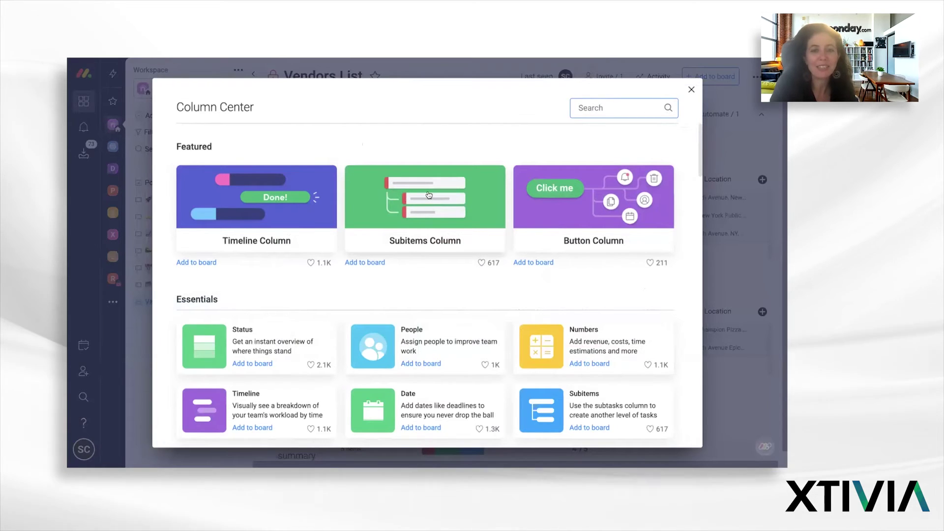
# Close the column catalogue and add subitems Item 1 and Item 2 under Supermarket 1
pyautogui.press('Escape')
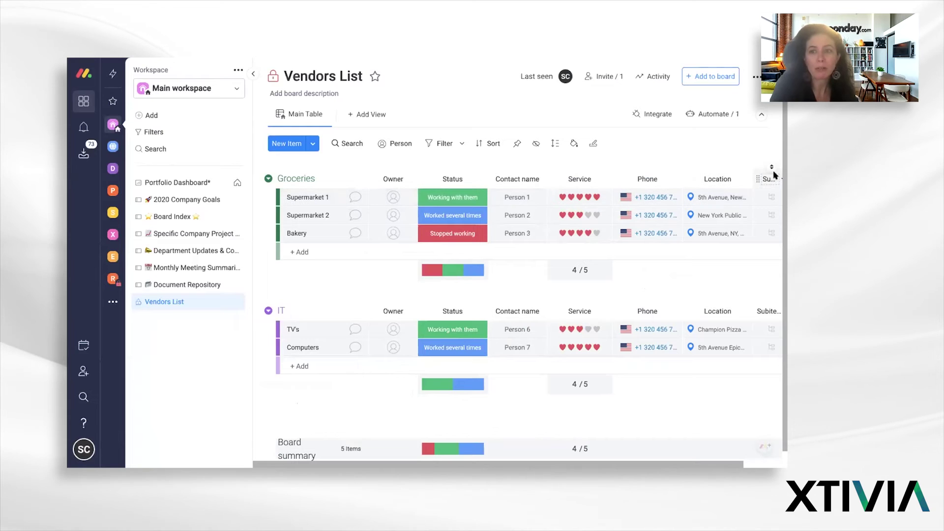
pyautogui.click(767, 196)
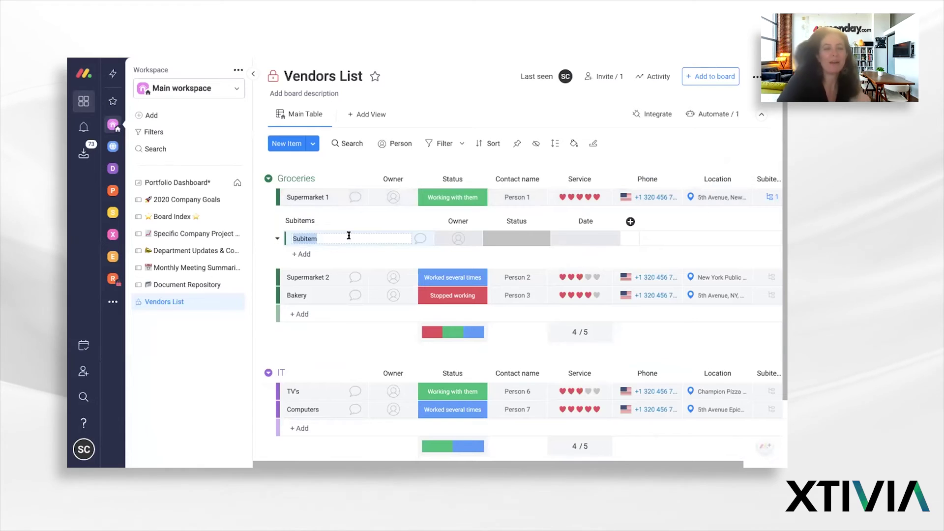
pyautogui.press('BackSpace')
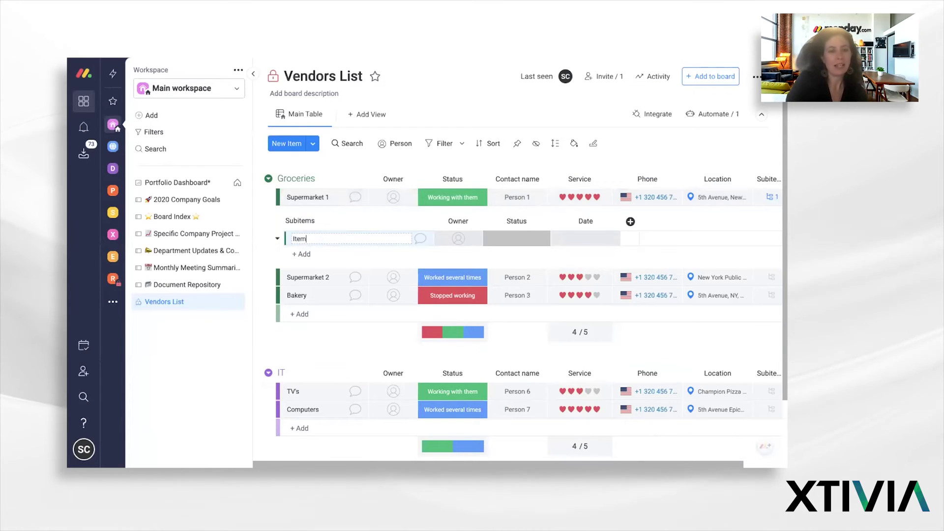
pyautogui.press('Return')
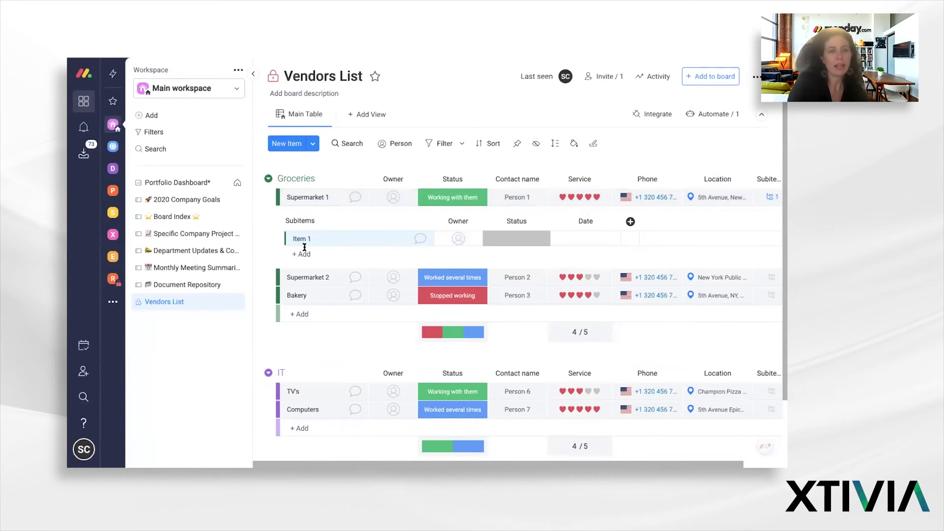
pyautogui.click(304, 248)
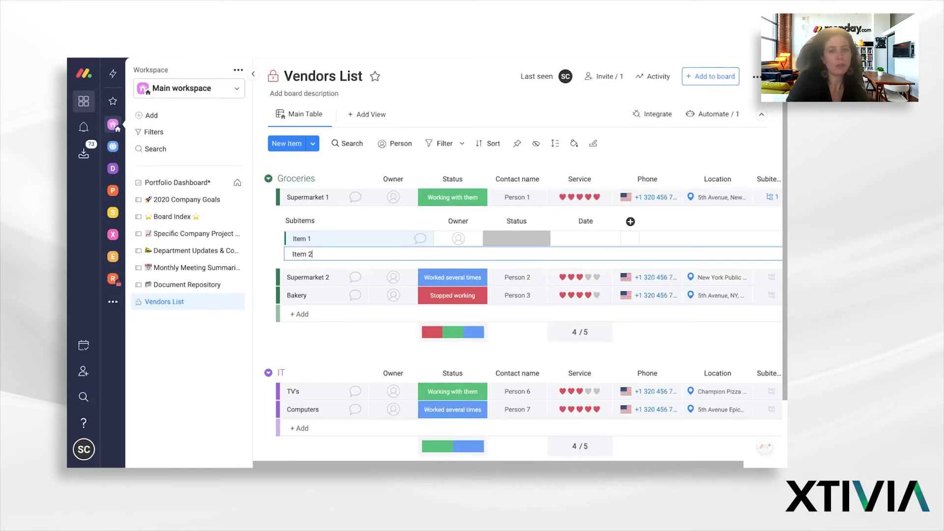
pyautogui.press('Return')
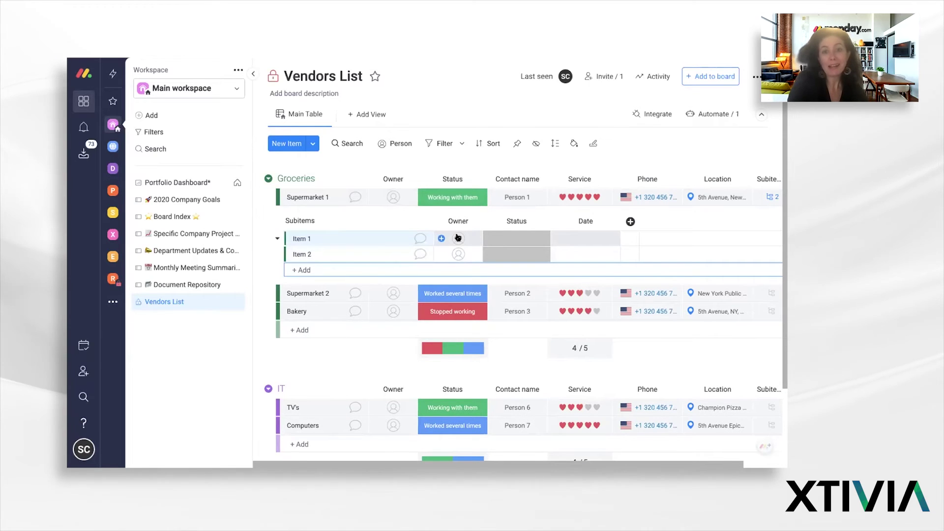
pyautogui.click(458, 238)
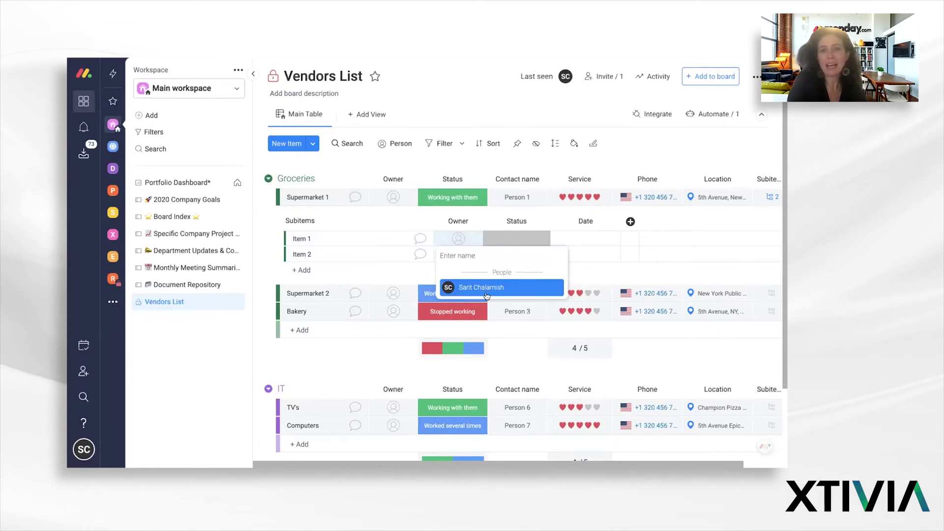
# Invite a colleague to the Vendors List board by entering their e-mail address
pyautogui.click(603, 78)
pyautogui.click(417, 188)
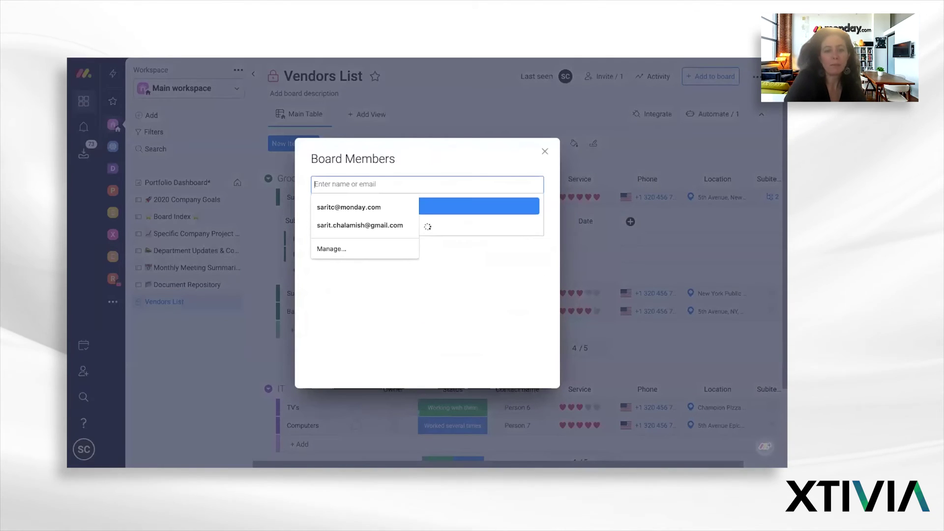
pyautogui.press('Return')
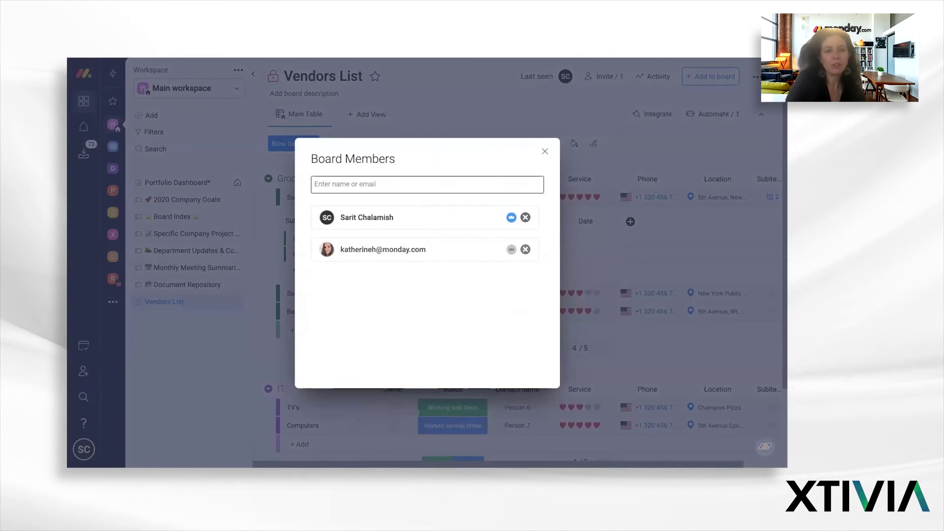
pyautogui.click(545, 152)
pyautogui.click(459, 240)
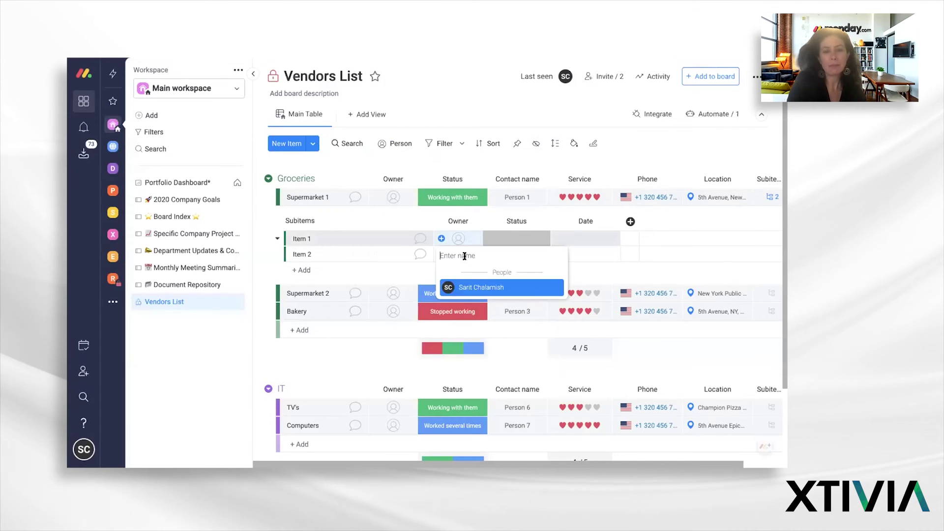
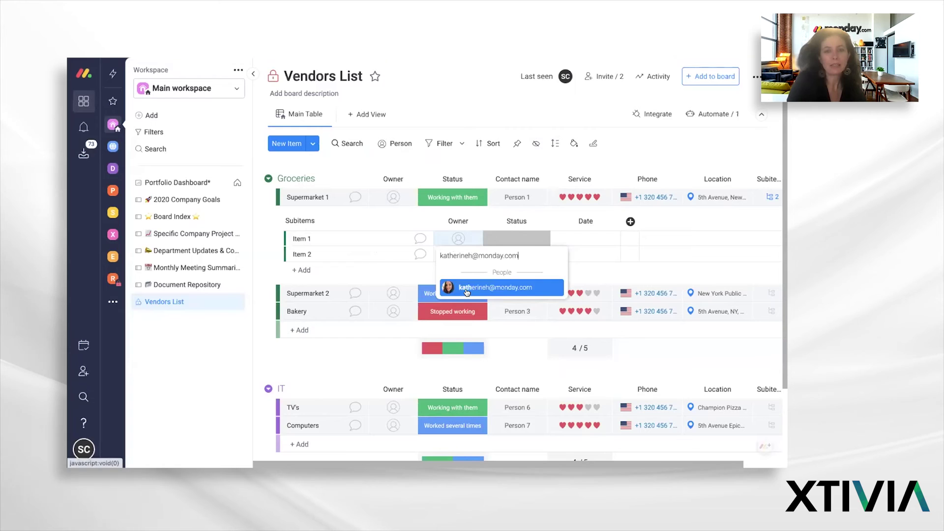
# Assign the invited colleague as Item 1's owner and yourself as Item 2's owner
pyautogui.click(465, 291)
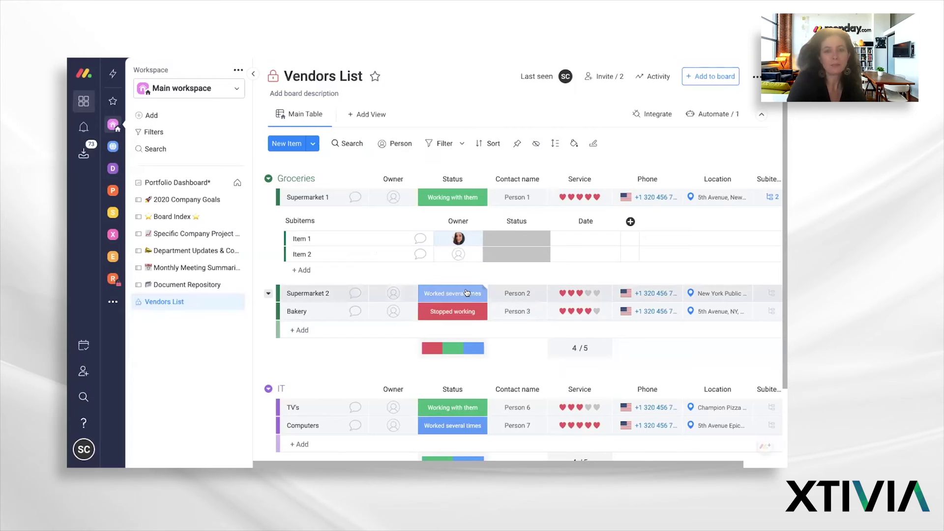
pyautogui.click(456, 253)
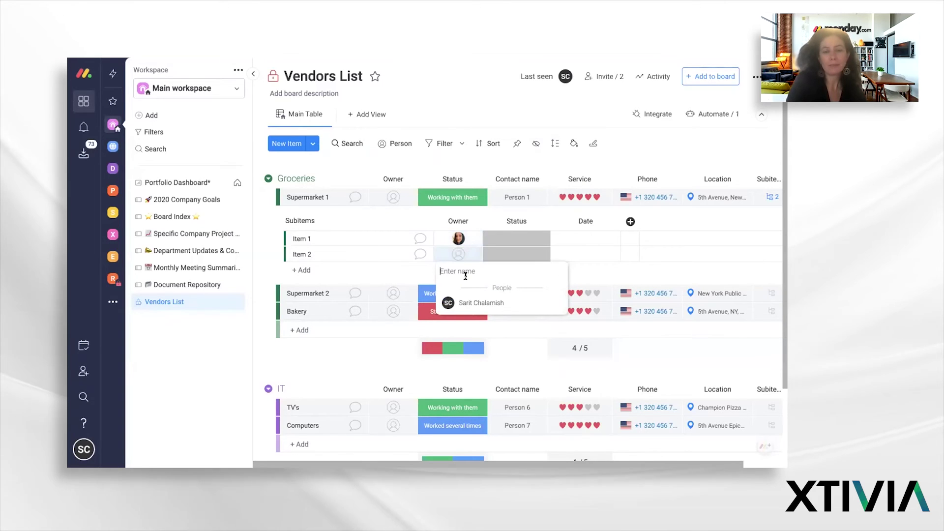
pyautogui.click(455, 303)
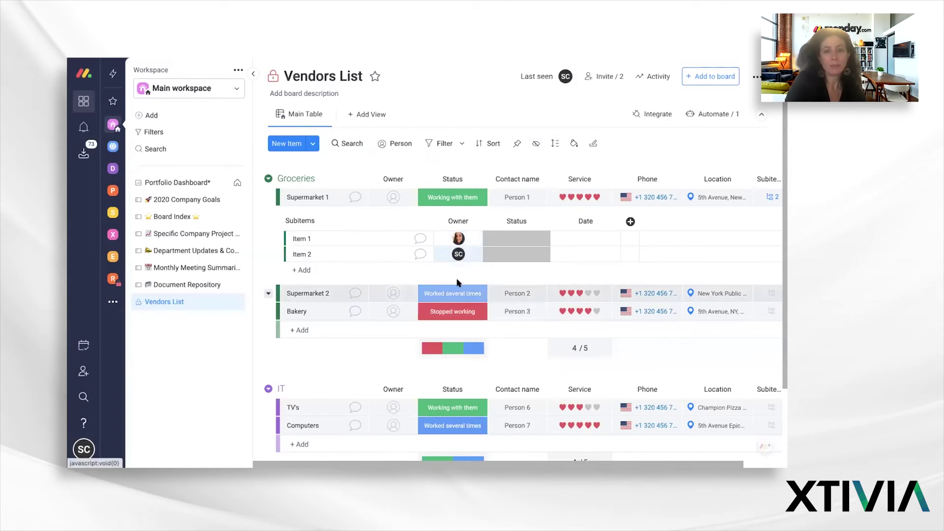
# Dismiss the selection restriction warning and add the colleague as Item 2's second owner
pyautogui.click(450, 254)
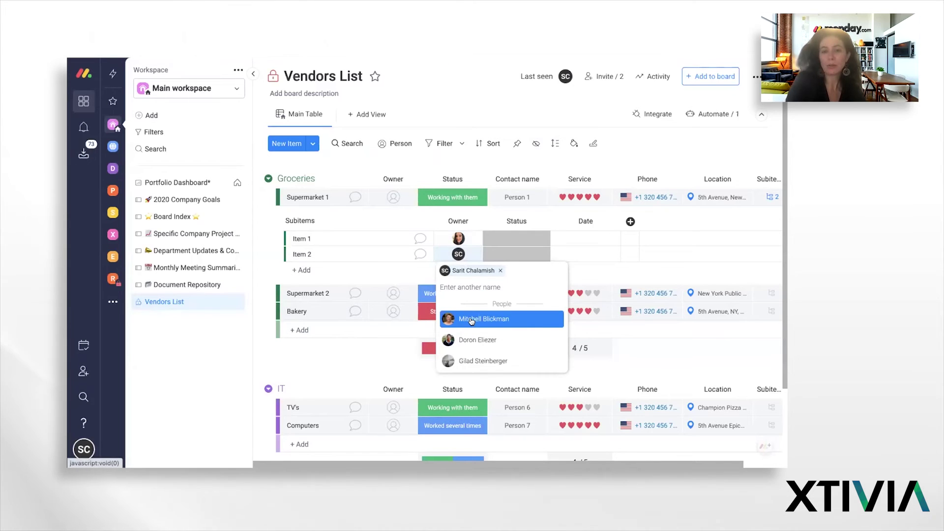
pyautogui.click(471, 319)
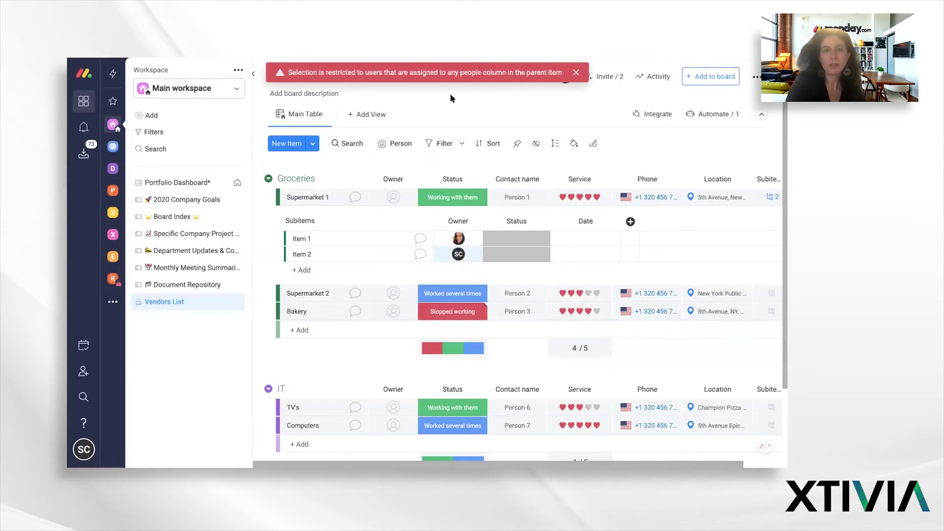
pyautogui.click(575, 74)
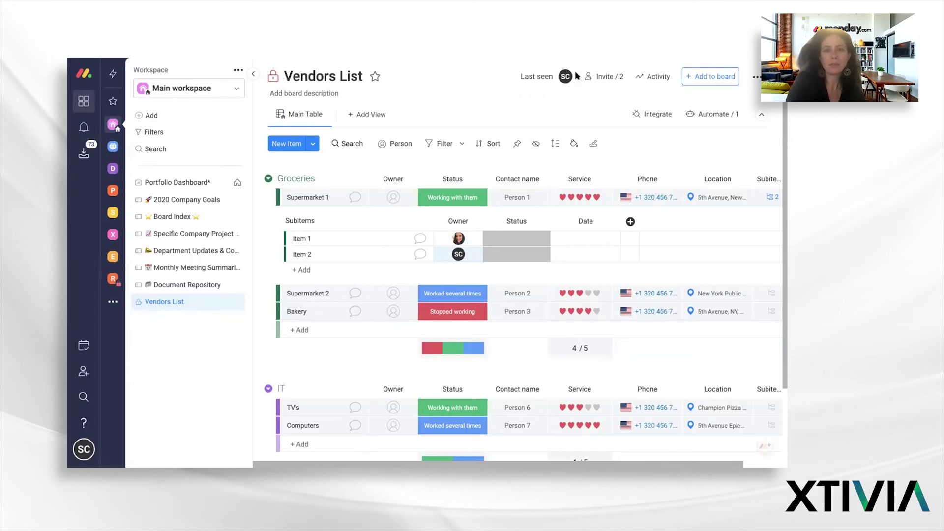
pyautogui.click(447, 253)
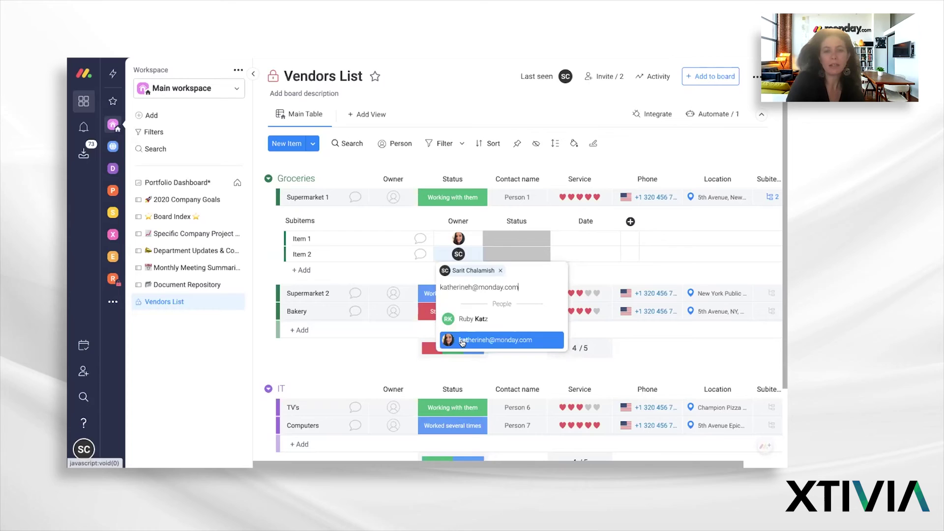
pyautogui.click(462, 341)
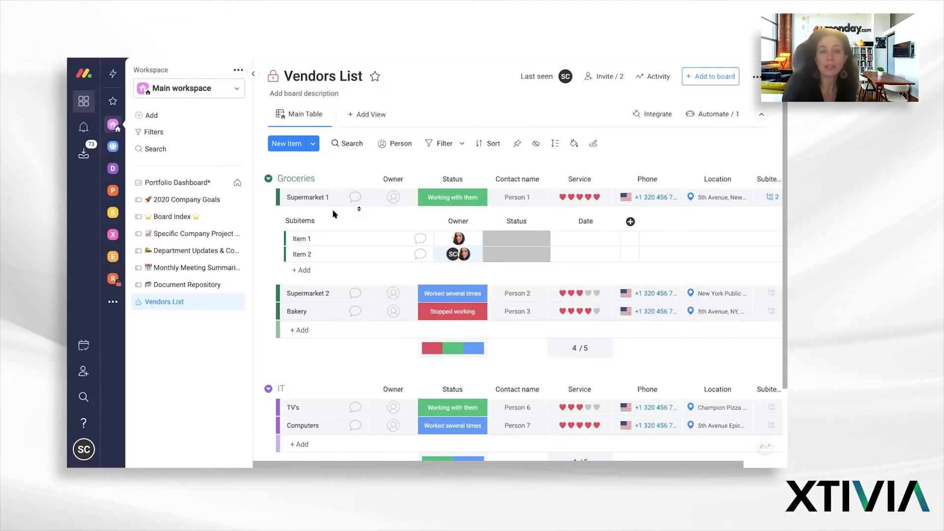
# Post an update on Item 1 mentioning the colleague: "item 1 is crucial- let's ensure availability."
pyautogui.click(420, 239)
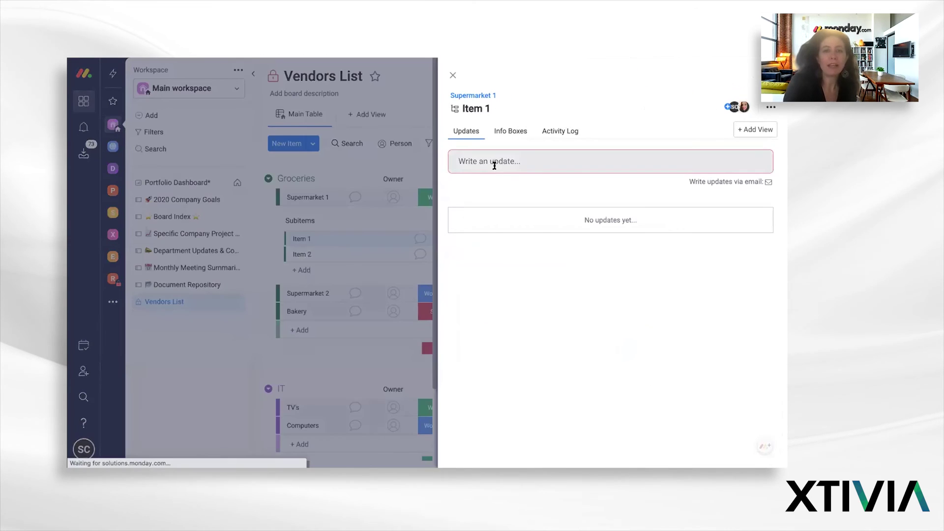
pyautogui.click(493, 163)
pyautogui.write('@kath')
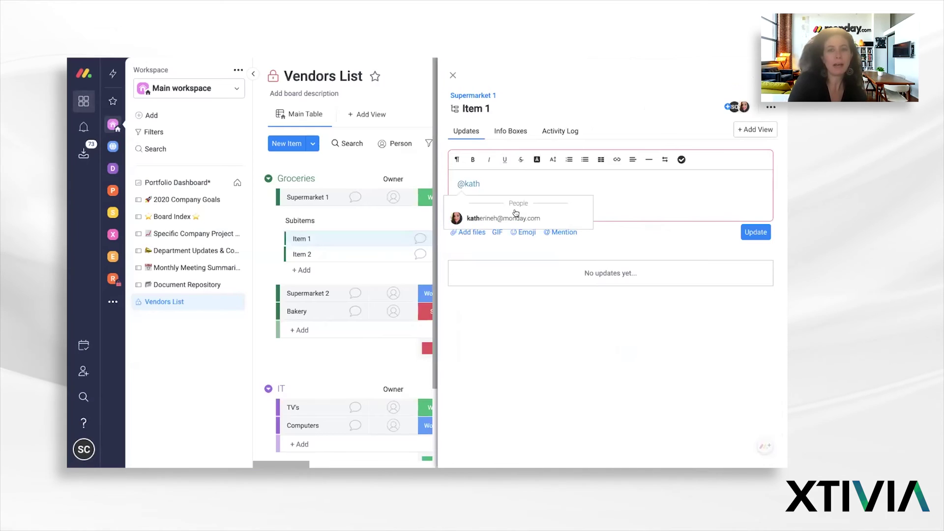
pyautogui.click(516, 219)
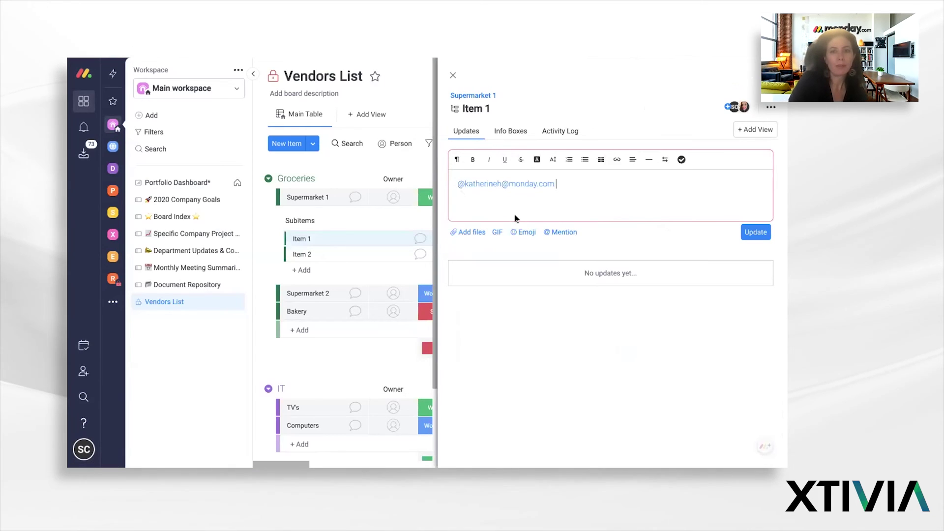
pyautogui.write('item 1 is crucial- let')
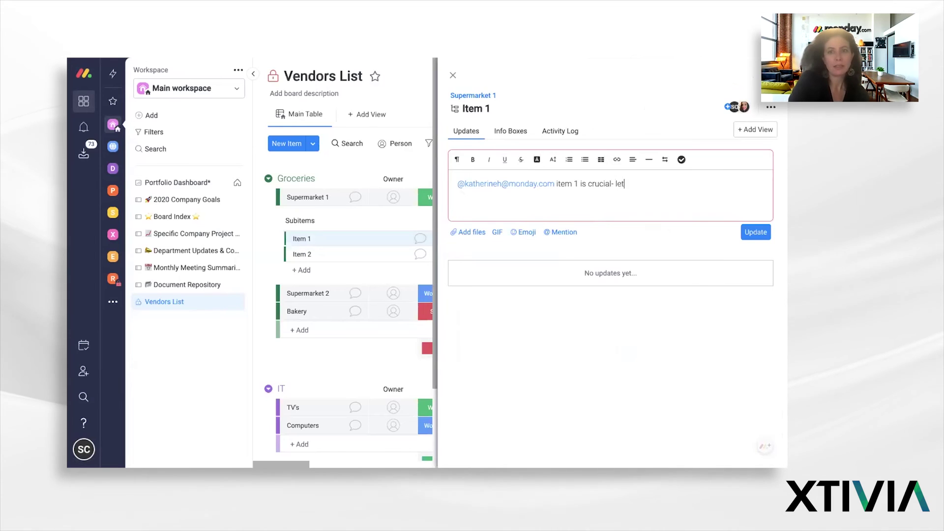
pyautogui.write('ailability.')
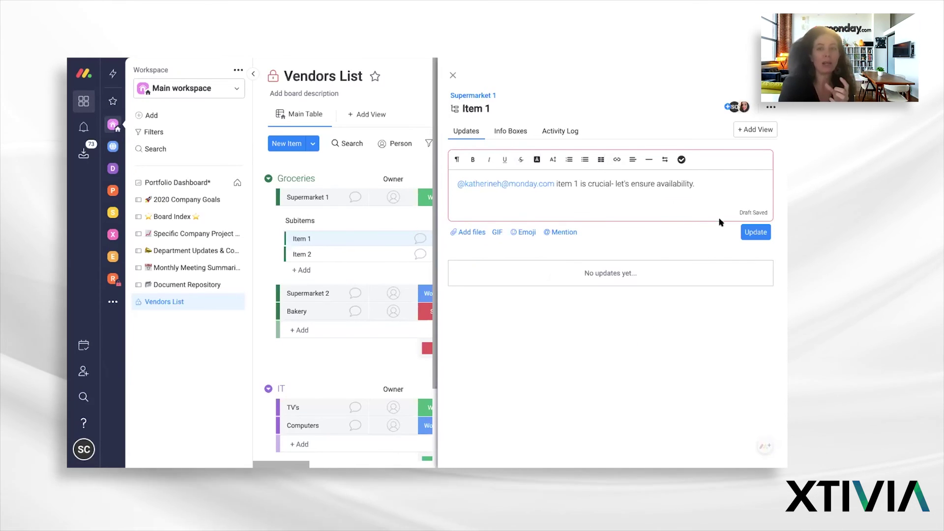
pyautogui.click(754, 233)
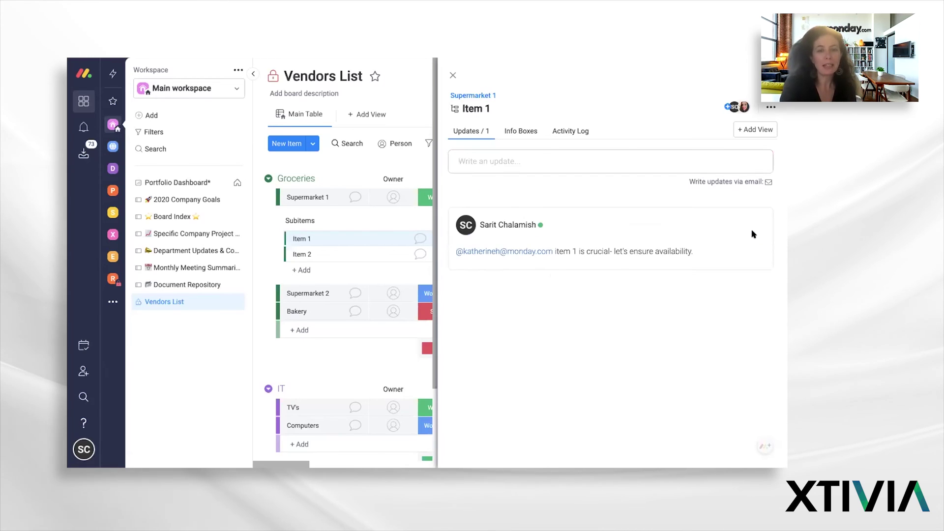
pyautogui.click(453, 75)
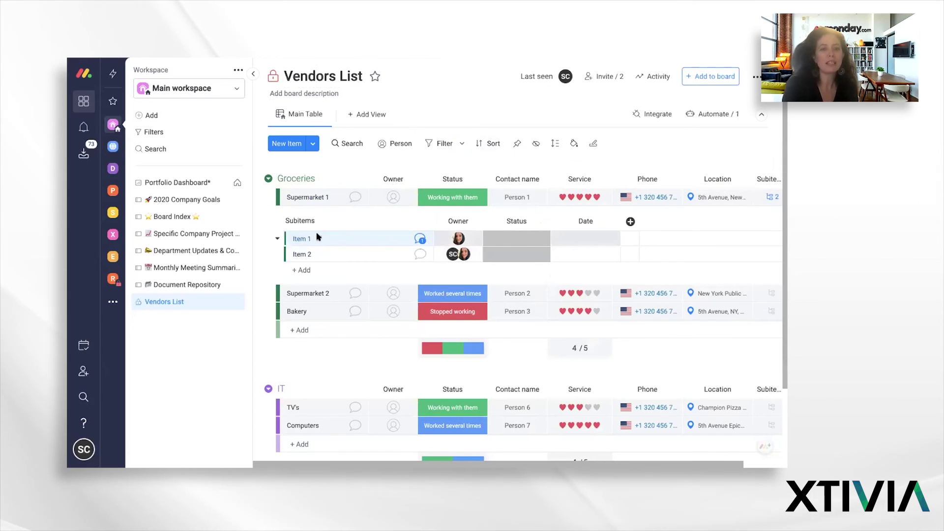
# Create a new pink status label named Urgent and set Item 1's status to it
pyautogui.click(419, 239)
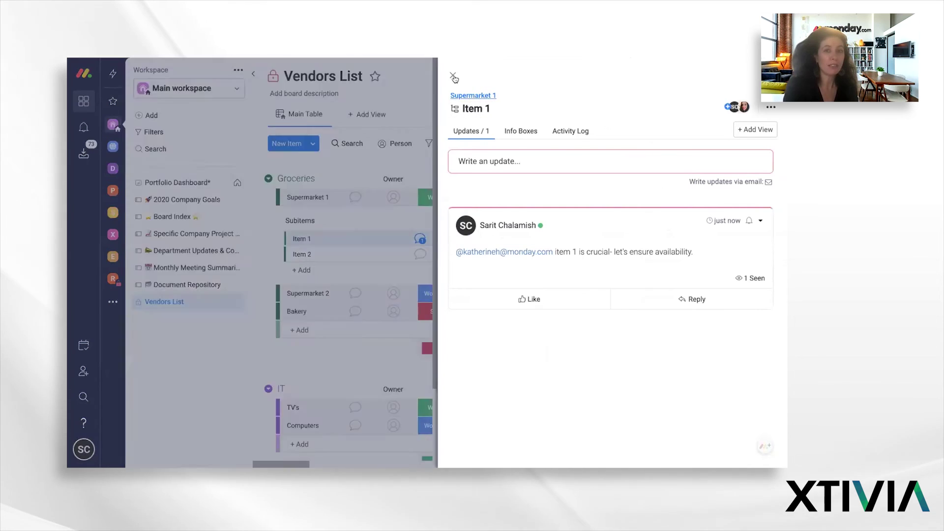
pyautogui.click(453, 76)
pyautogui.click(526, 238)
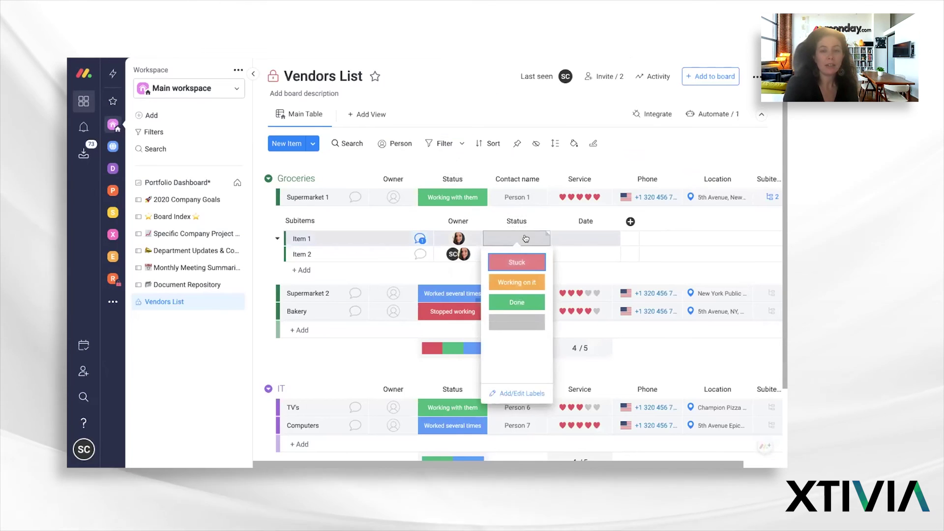
pyautogui.click(513, 393)
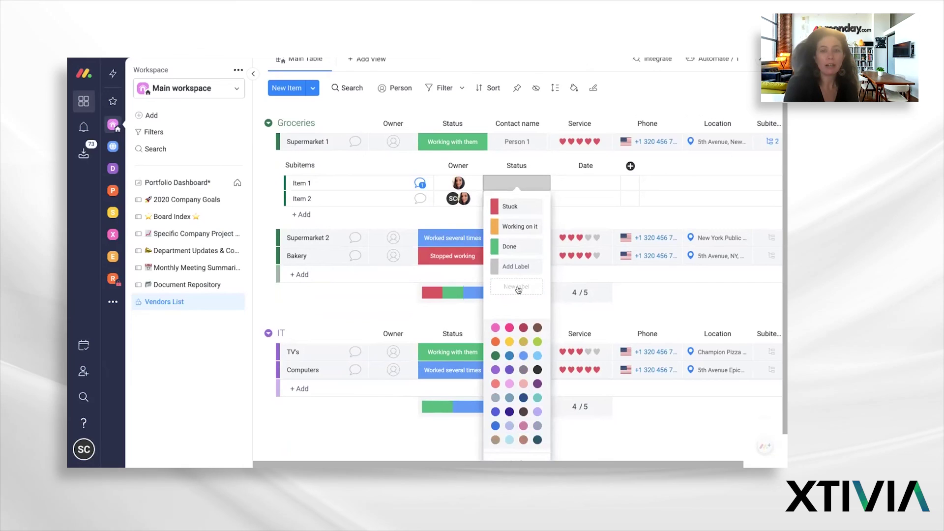
pyautogui.click(495, 328)
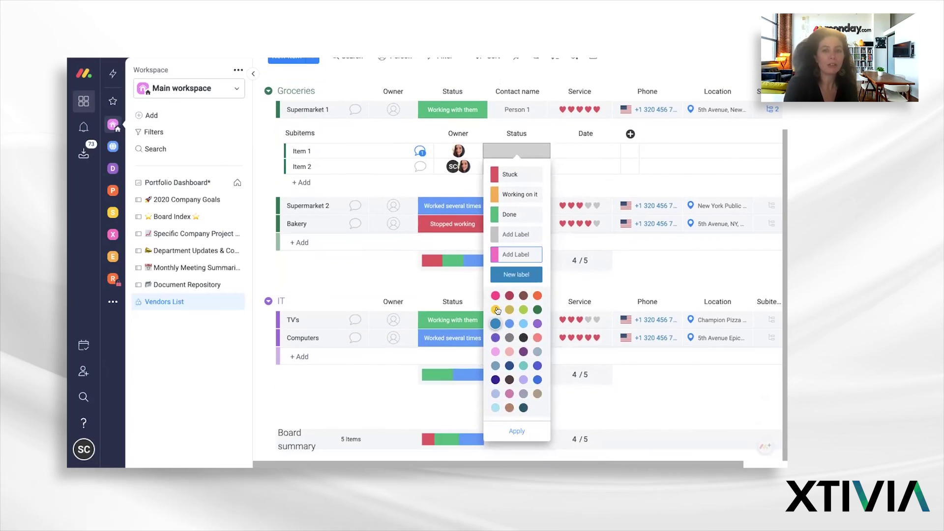
pyautogui.write('U')
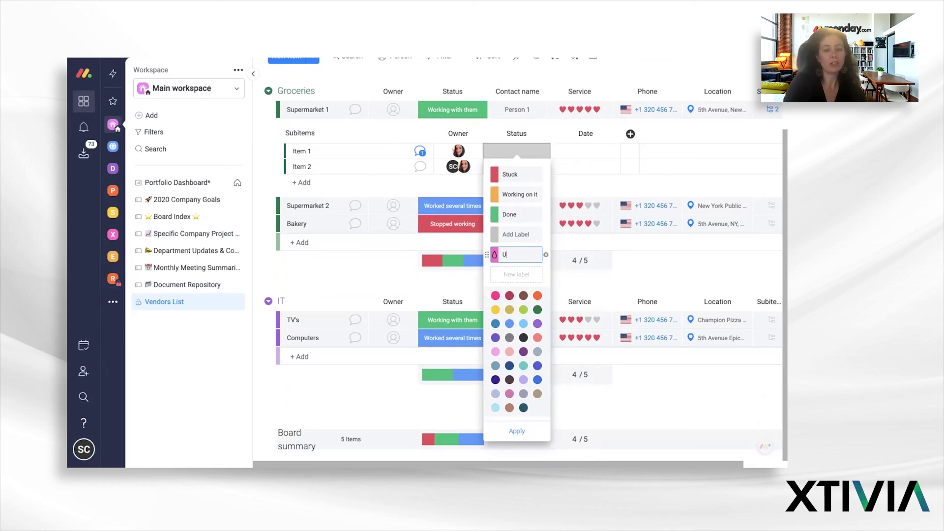
pyautogui.write('rgent')
pyautogui.press('Return')
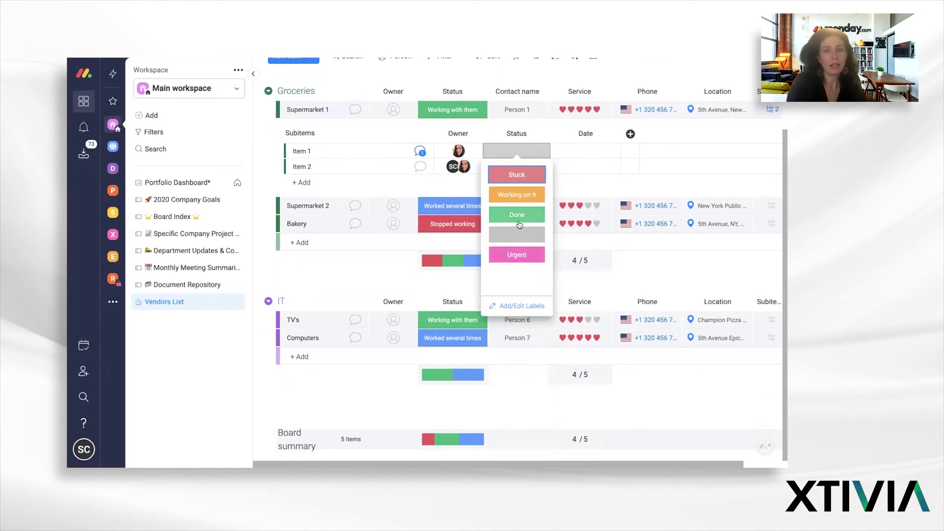
pyautogui.click(520, 255)
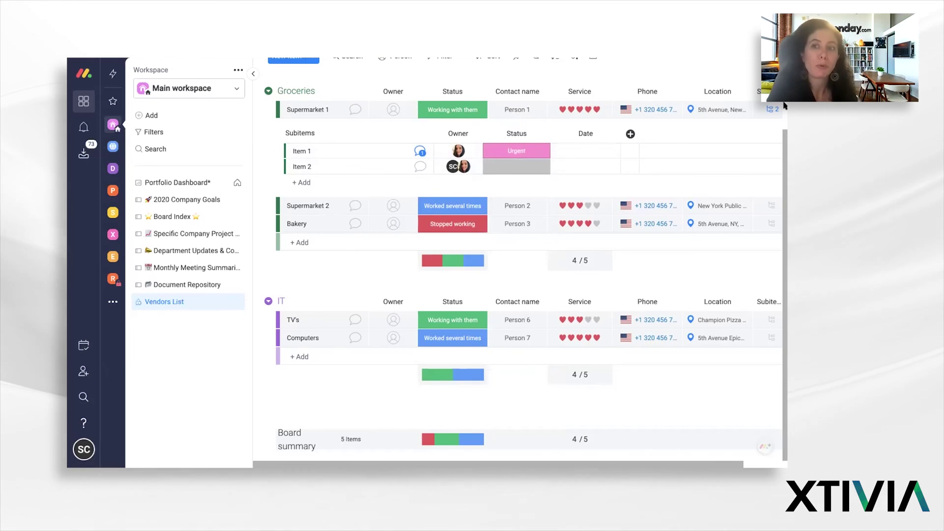
pyautogui.scroll(3, 784, 105)
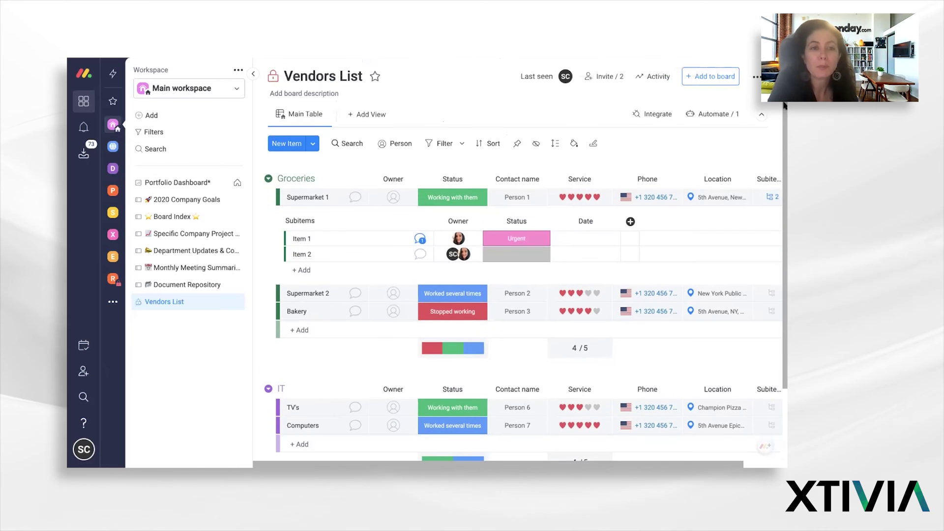